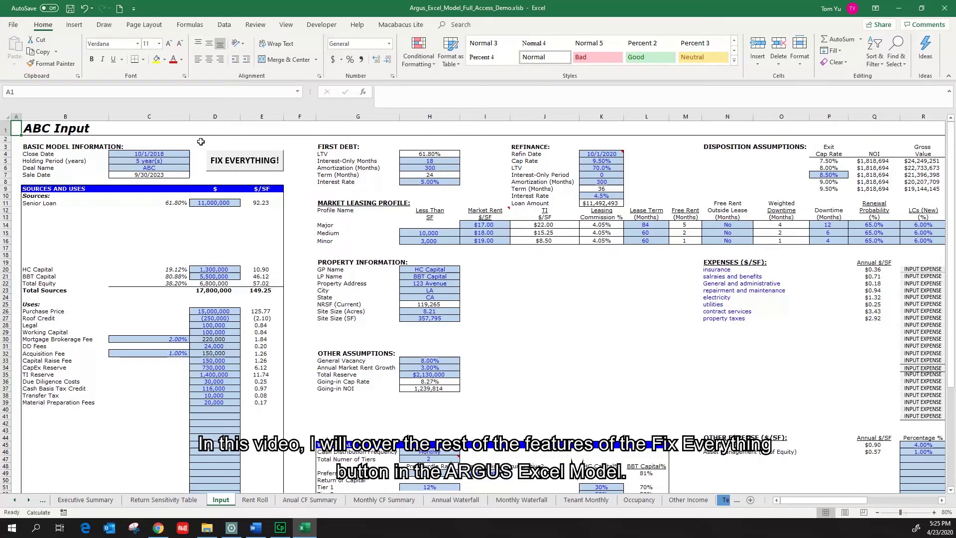
Clear the Holding Period in C5 and run the FIX EVERYTHING! model check.
{"action": "left_click_drag", "start_coordinate": [201, 142], "coordinate": [304, 192]}
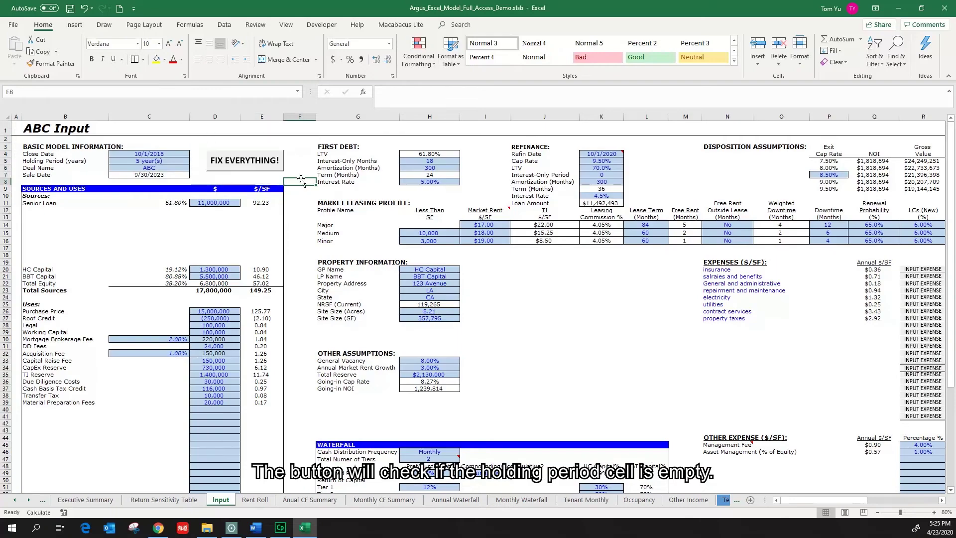
{"action": "left_click", "coordinate": [157, 163]}
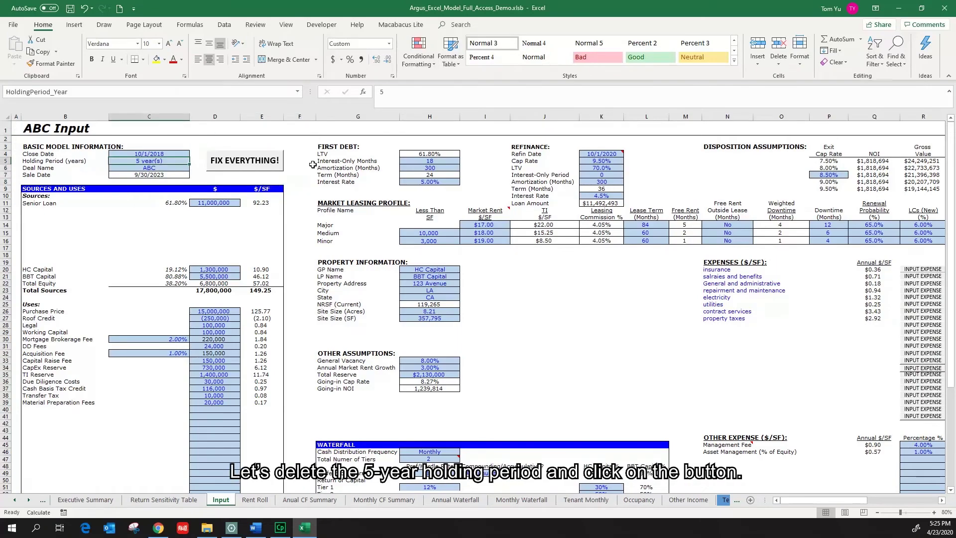
{"action": "key", "text": "Delete"}
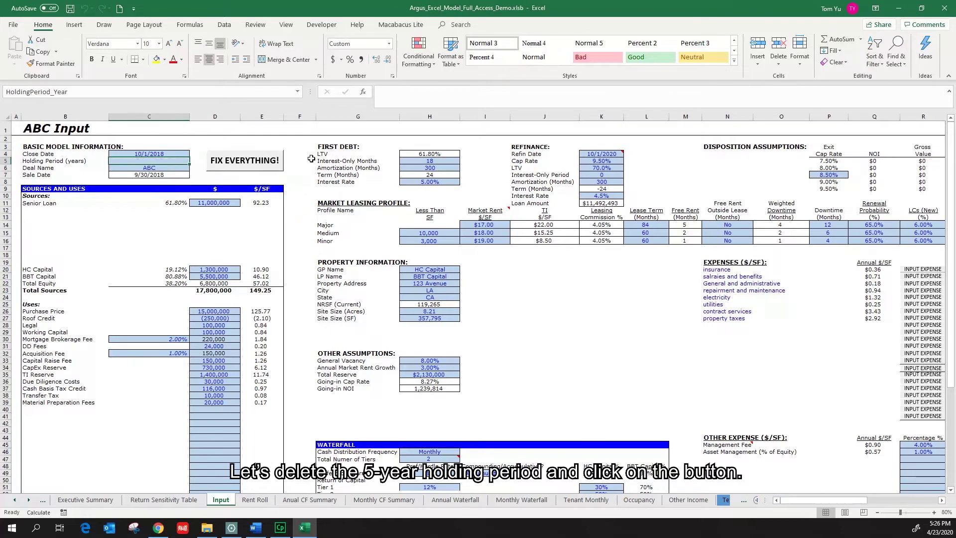
{"action": "left_click", "coordinate": [271, 162]}
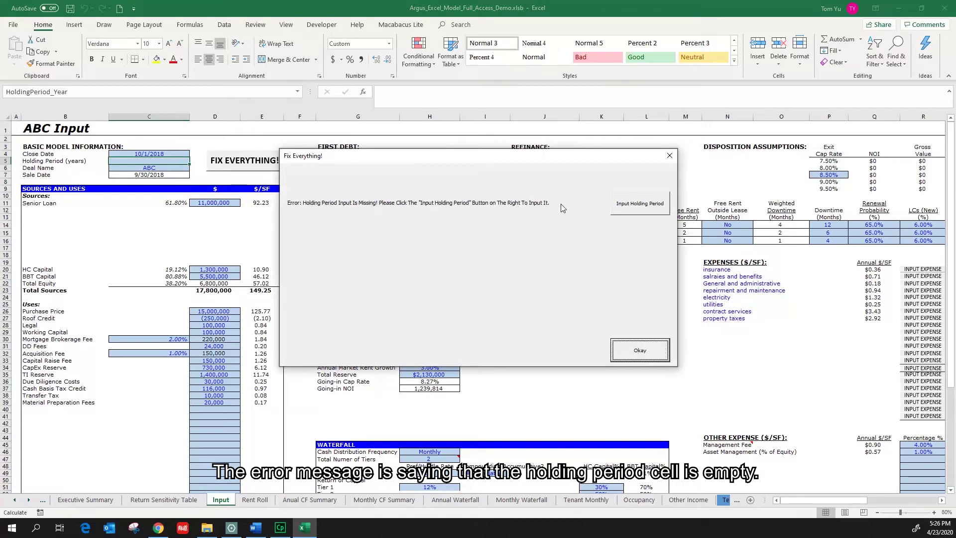
Restore a 5-year holding period through the check's prompt, moving the Sale Date to 9/30/2023.
{"action": "left_click", "coordinate": [628, 207]}
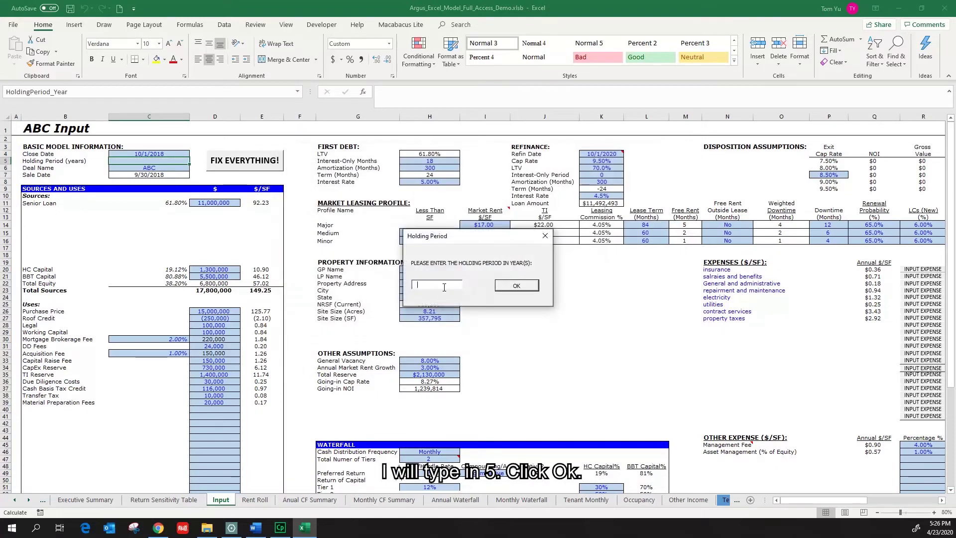
{"action": "type", "text": "5"}
{"action": "left_click", "coordinate": [521, 287]}
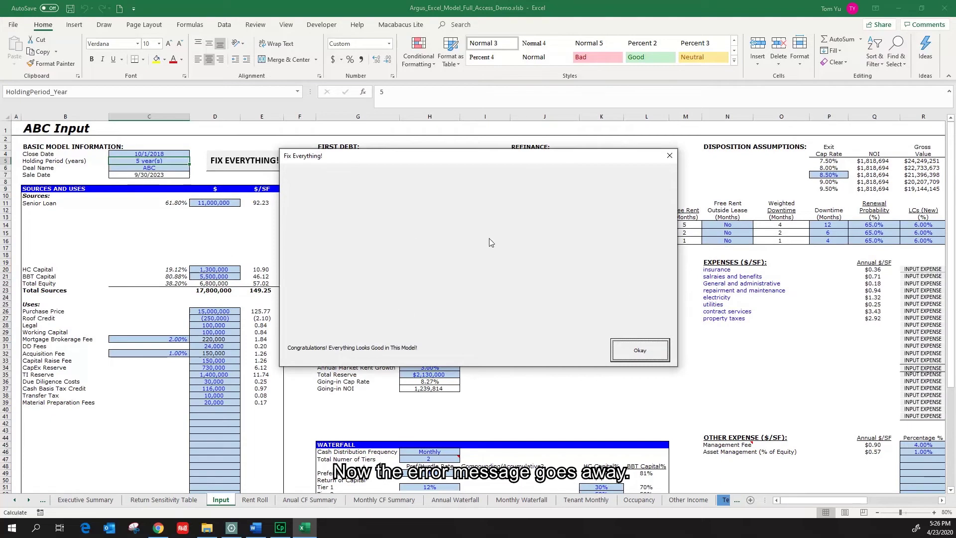
{"action": "left_click", "coordinate": [640, 351]}
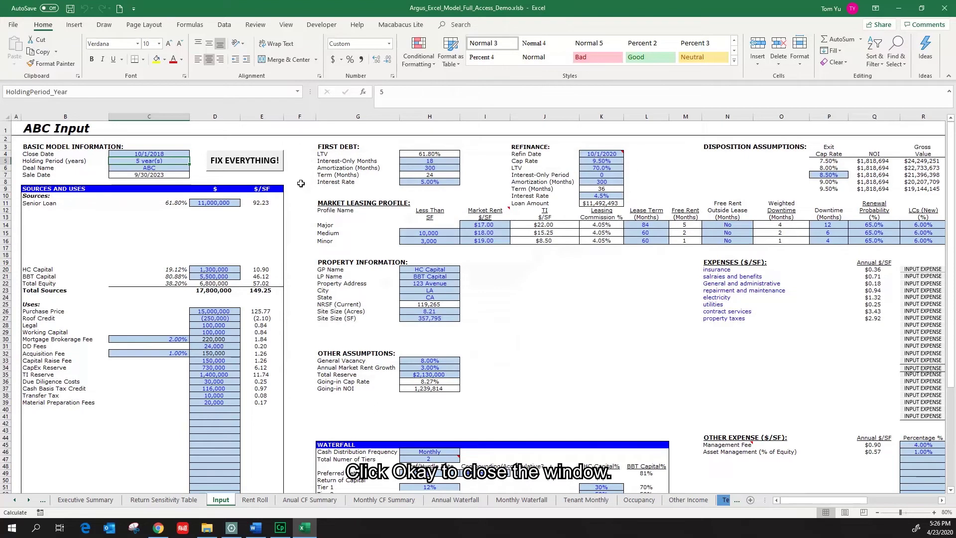
Delete the Close Date in C4 and run the FIX EVERYTHING! check.
{"action": "left_click", "coordinate": [171, 154]}
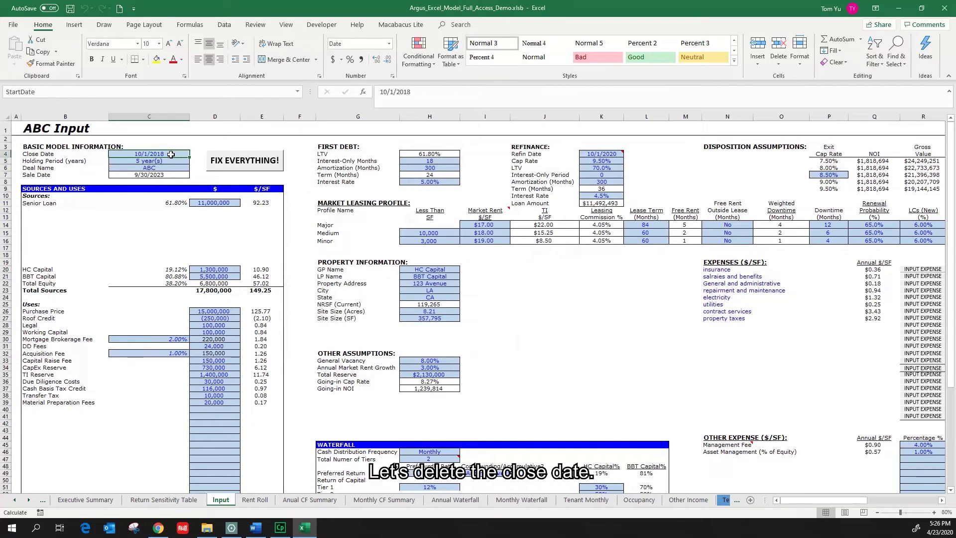
{"action": "key", "text": "Delete"}
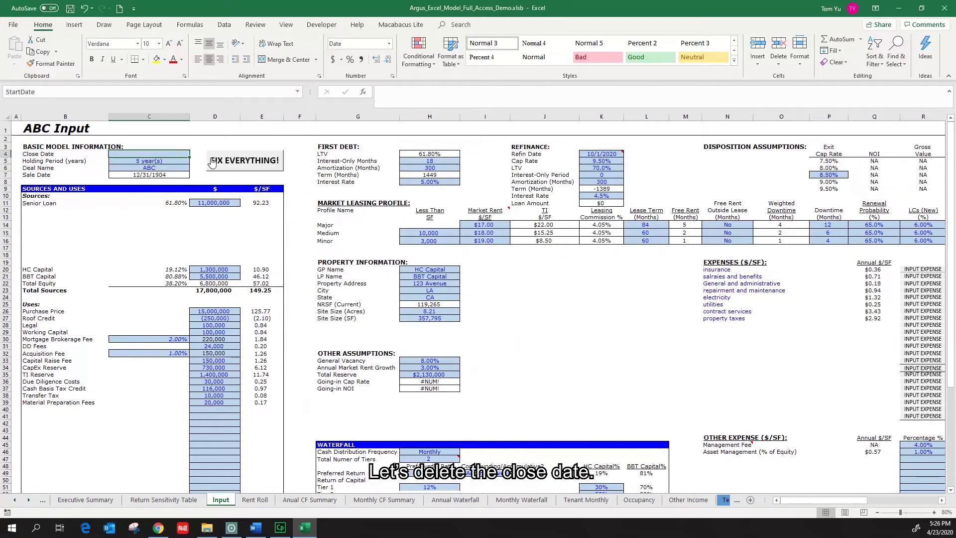
{"action": "left_click", "coordinate": [222, 163]}
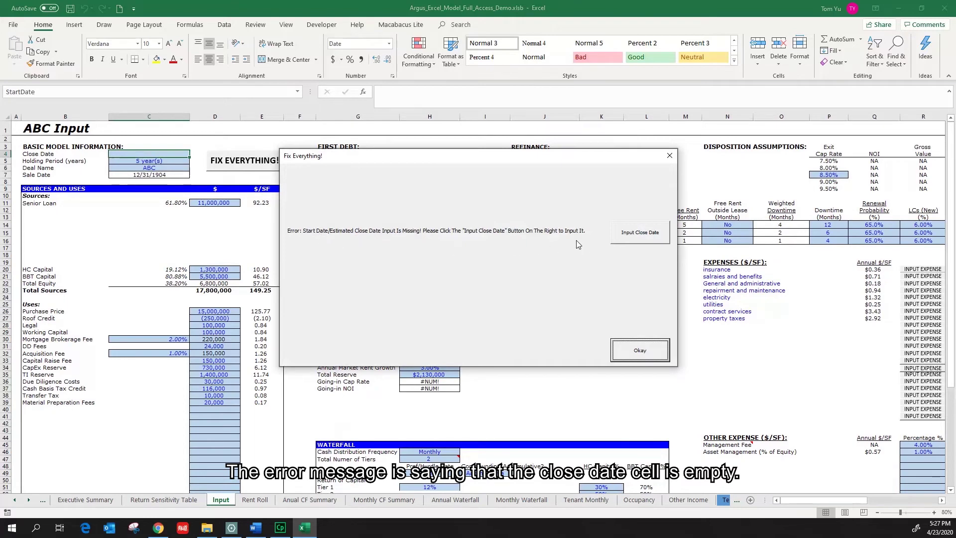
Re-enter the close date as 10/1/2018 through the check's prompt so the model passes.
{"action": "left_click", "coordinate": [628, 238]}
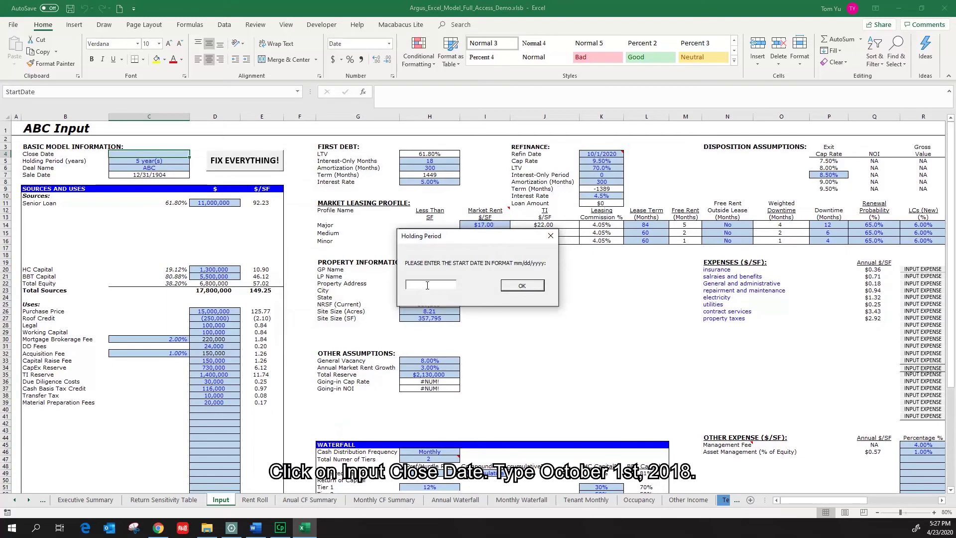
{"action": "type", "text": "10/1/"}
{"action": "left_click", "coordinate": [535, 285]}
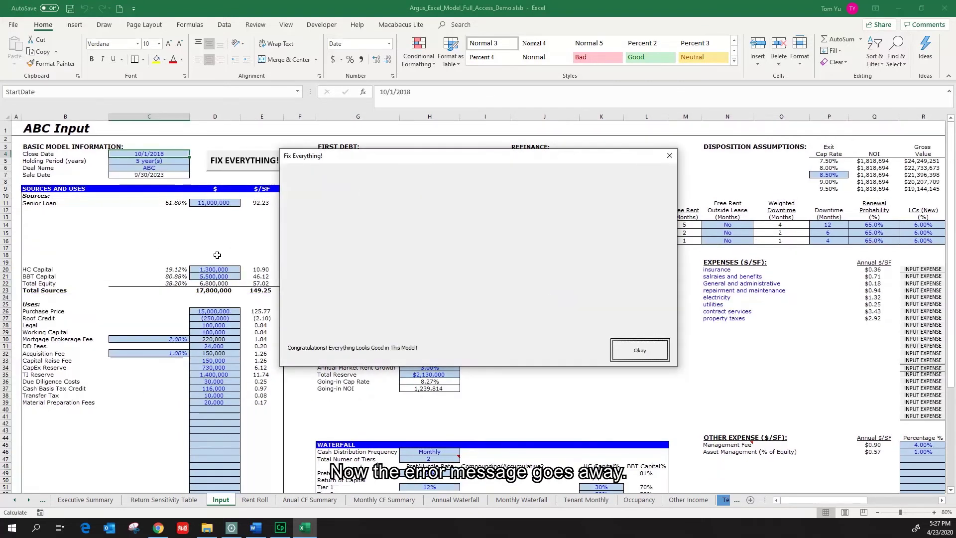
{"action": "left_click", "coordinate": [651, 352]}
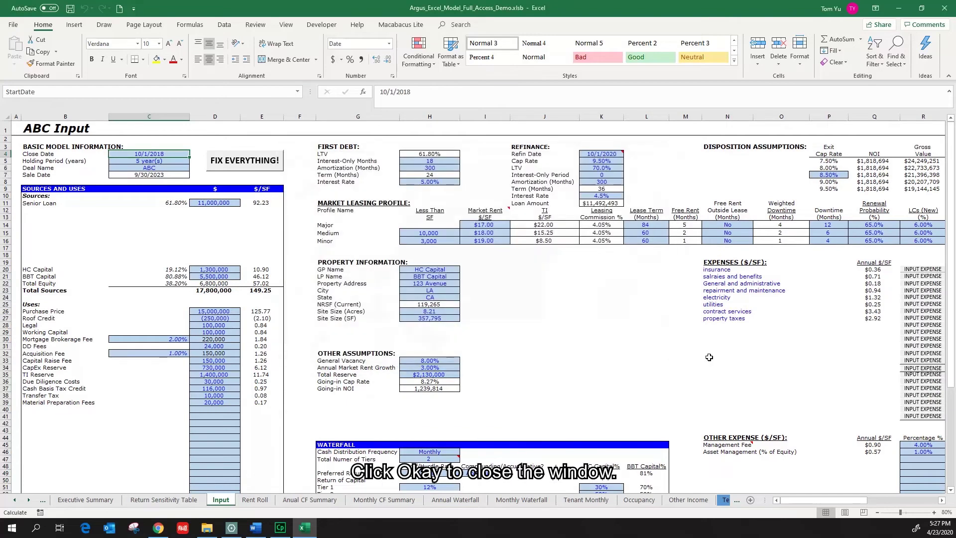
Inspect and delete the =D34+D35 Total Reserve formula in H35, leaving the cell empty.
{"action": "left_click", "coordinate": [309, 233]}
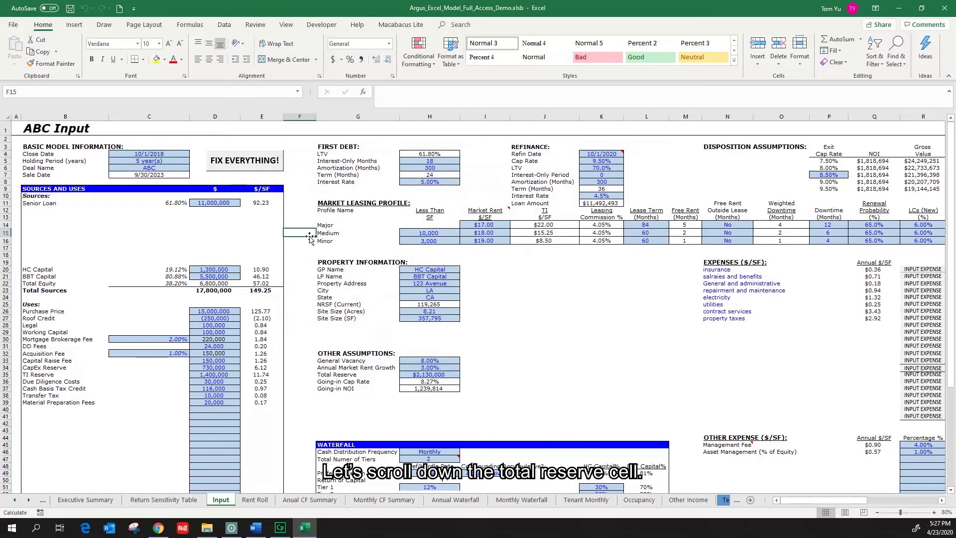
{"action": "scroll", "coordinate": [340, 264], "scroll_direction": "down", "scroll_amount": 2}
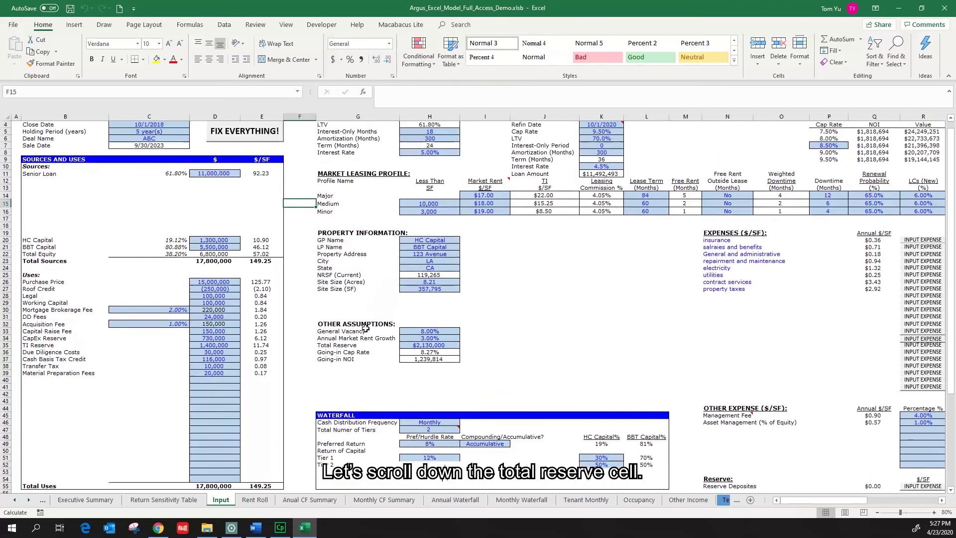
{"action": "scroll", "coordinate": [365, 321], "scroll_direction": "up", "scroll_amount": 1}
{"action": "left_click", "coordinate": [343, 346]}
{"action": "left_click", "coordinate": [402, 346]}
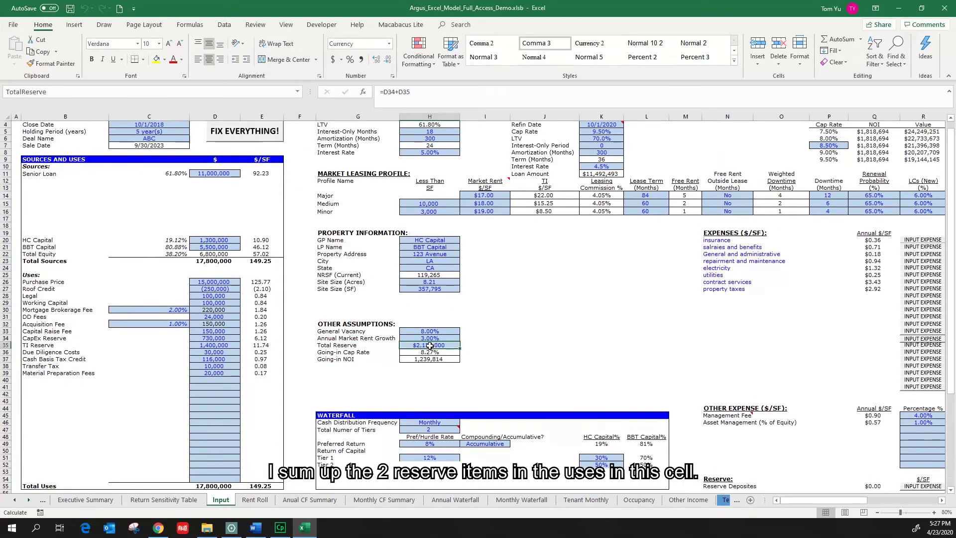
{"action": "double_click", "coordinate": [434, 345]}
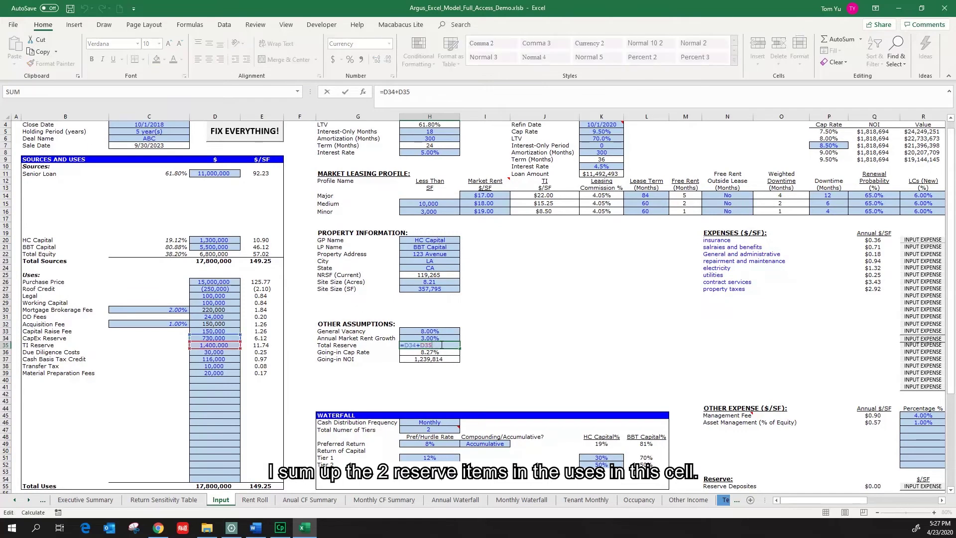
{"action": "key", "text": "Escape"}
{"action": "key", "text": "Delete"}
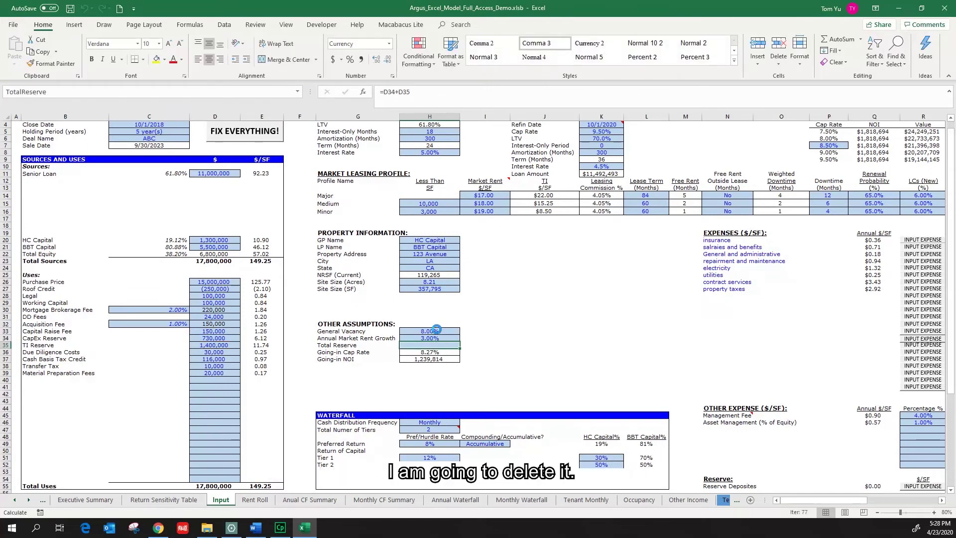
{"action": "scroll", "coordinate": [437, 329], "scroll_direction": "up", "scroll_amount": 1}
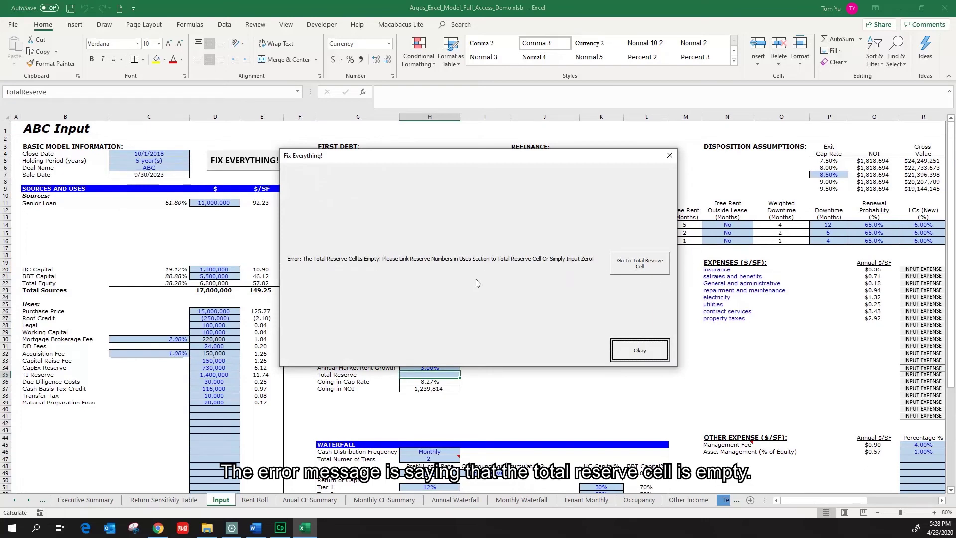
Re-enter =D34+D35 in the Total Reserve cell, giving $2,130,000, and rerun the check until it passes.
{"action": "left_click", "coordinate": [640, 269]}
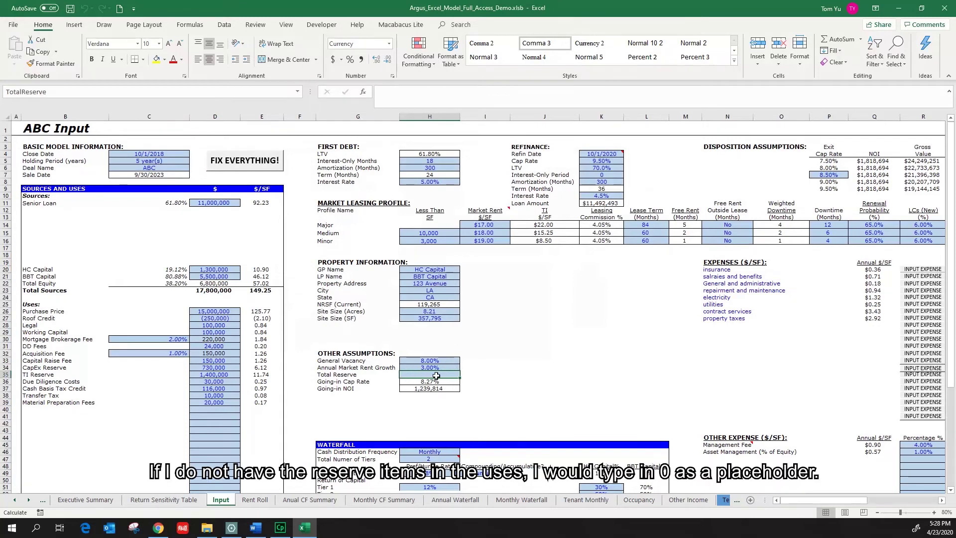
{"action": "type", "text": "="}
{"action": "left_click", "coordinate": [200, 367]}
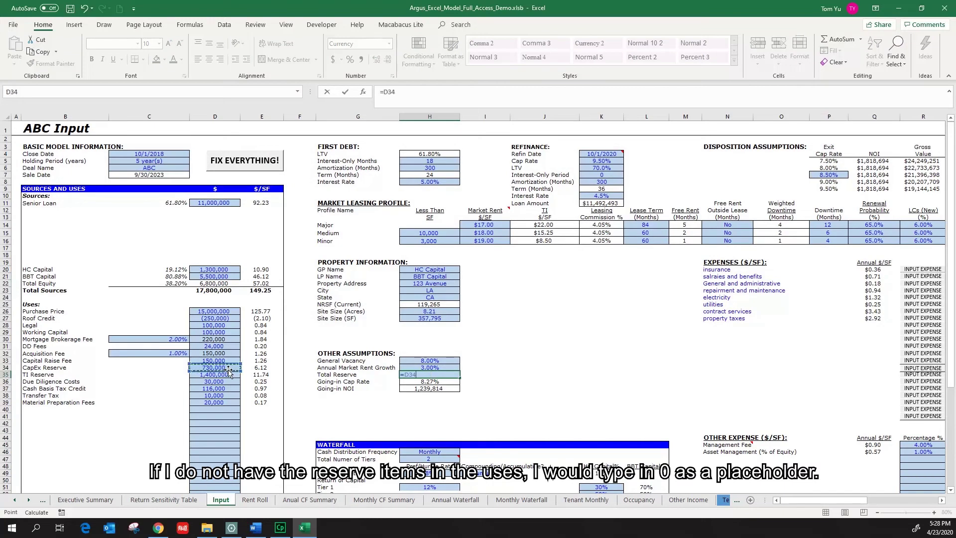
{"action": "type", "text": "+"}
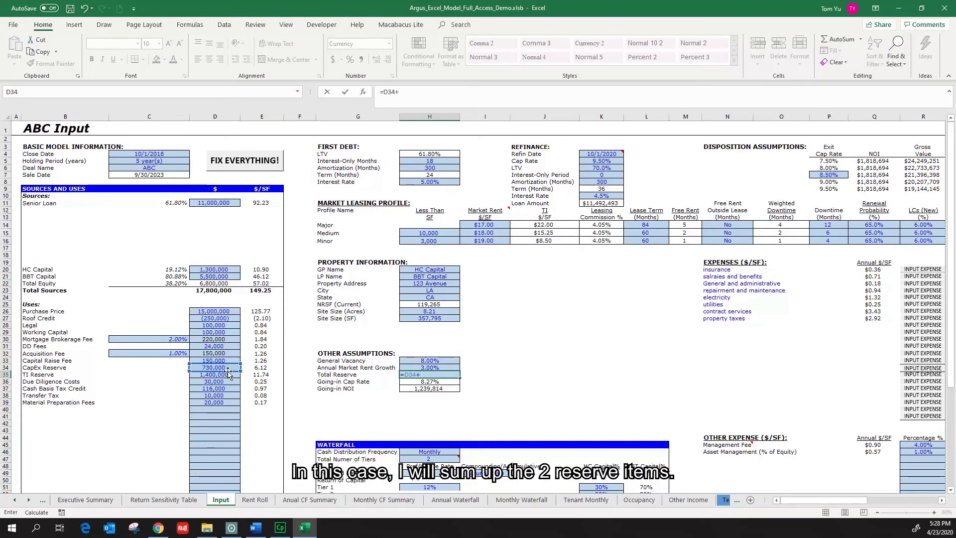
{"action": "left_click", "coordinate": [227, 376]}
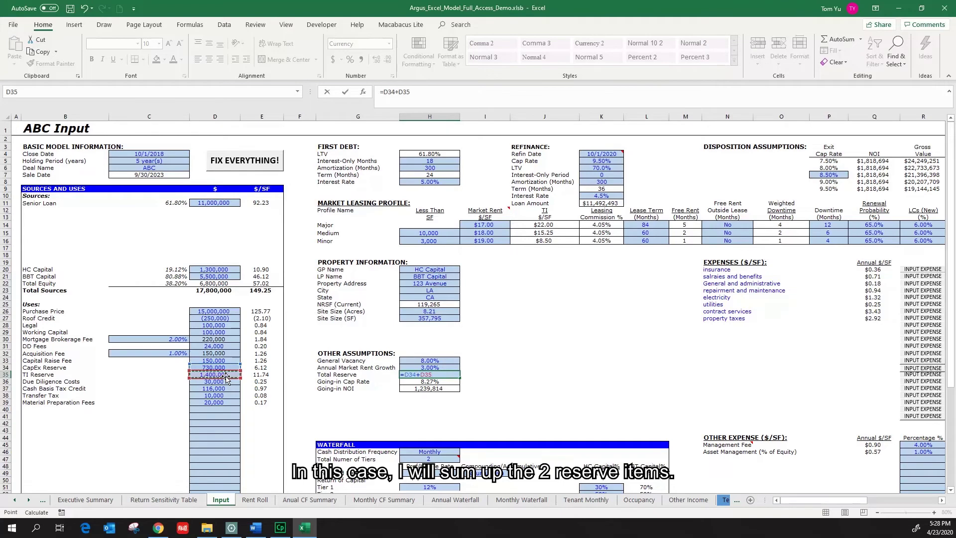
{"action": "key", "text": "ctrl+Return"}
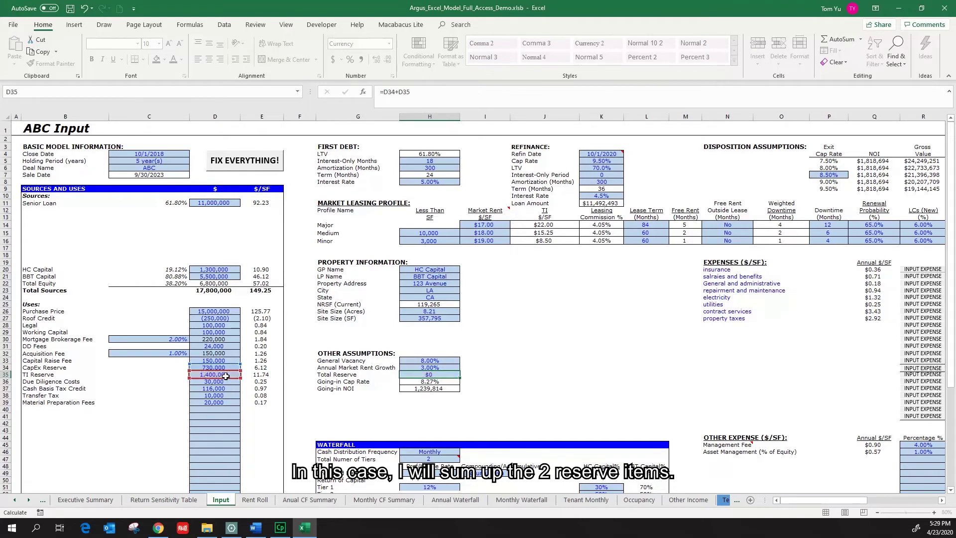
{"action": "left_click", "coordinate": [262, 161]}
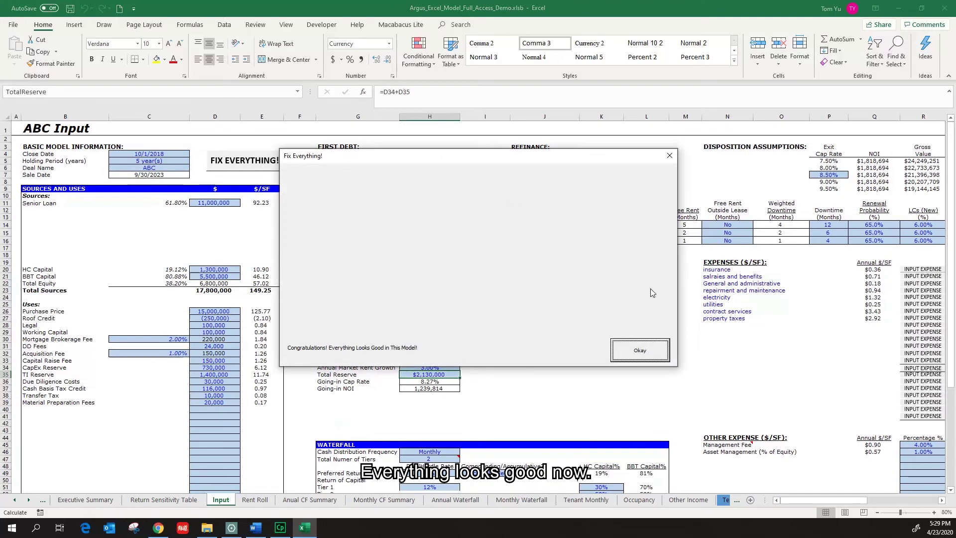
{"action": "left_click", "coordinate": [641, 349]}
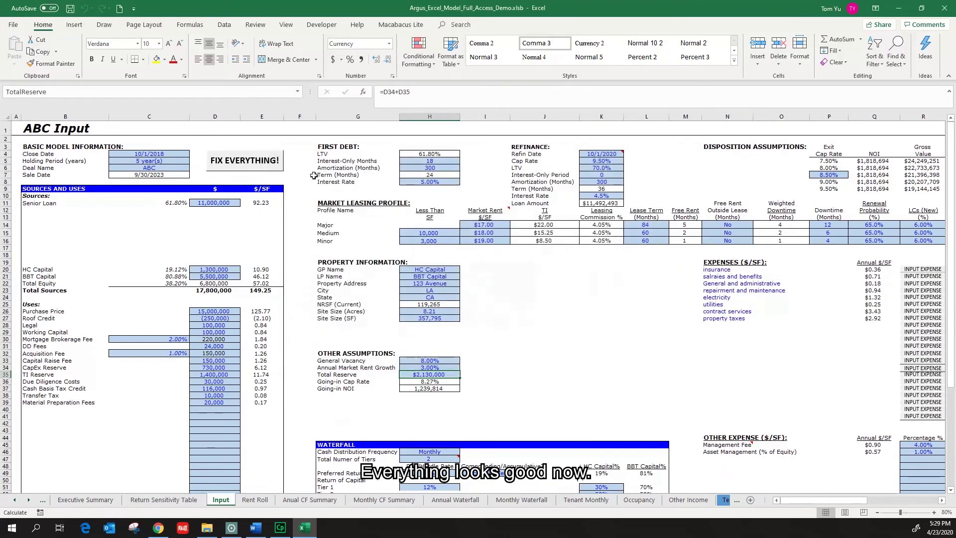
Set the Holding Period in C5 to 20 years and review the 84, 60 and 60-month lease terms.
{"action": "left_click", "coordinate": [171, 159]}
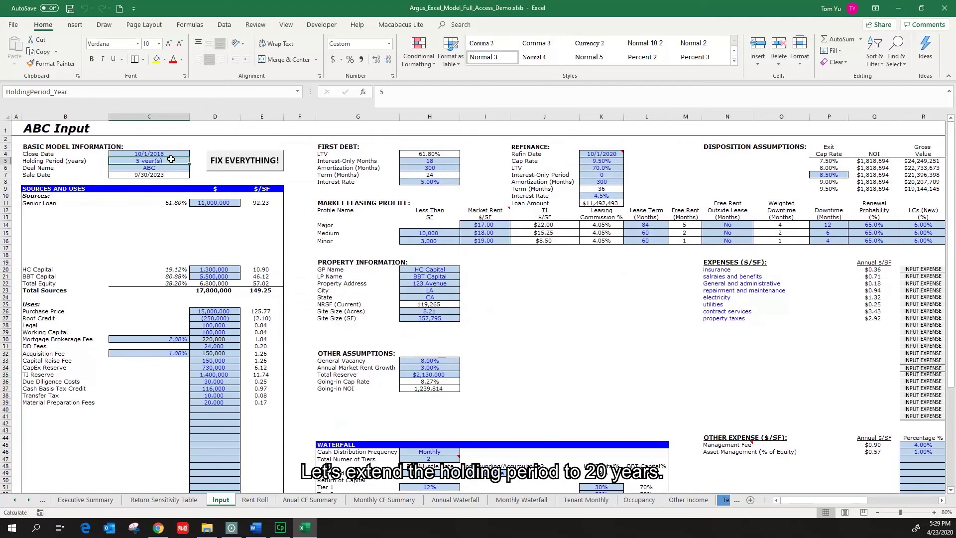
{"action": "type", "text": "20"}
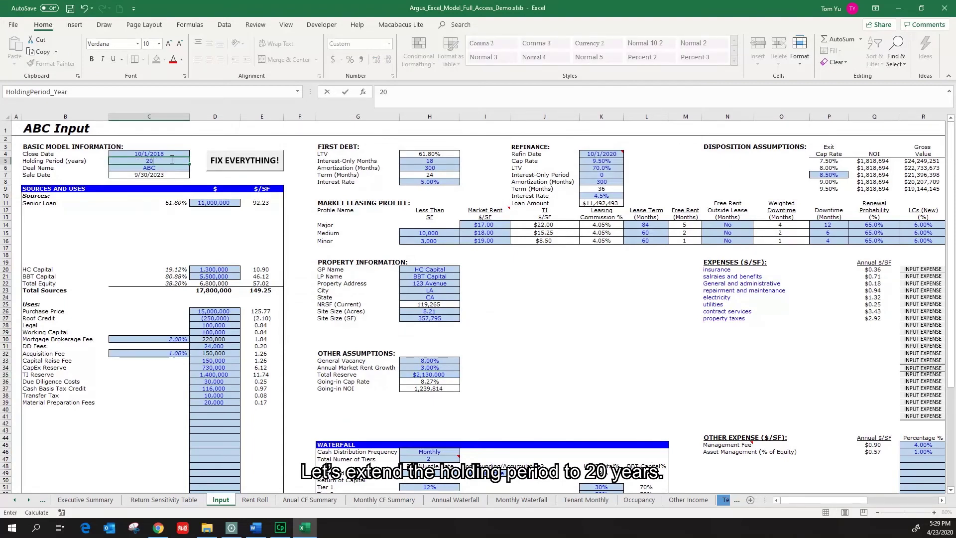
{"action": "key", "text": "Return"}
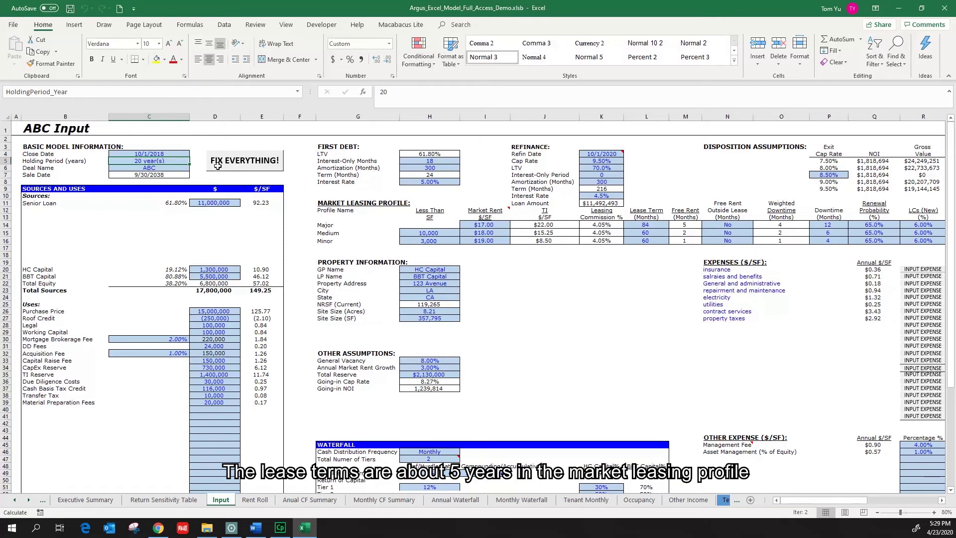
{"action": "left_click", "coordinate": [645, 207]}
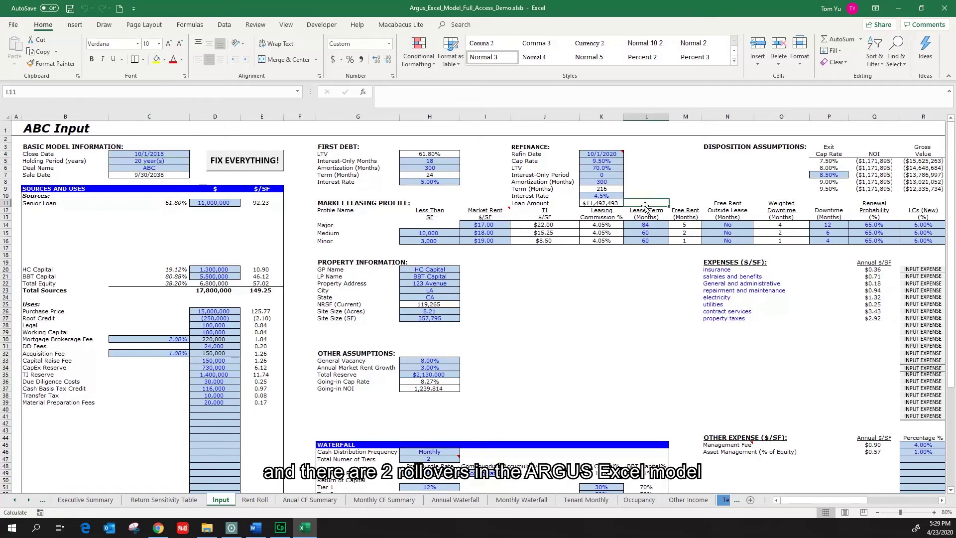
{"action": "left_click_drag", "start_coordinate": [646, 212], "coordinate": [646, 241]}
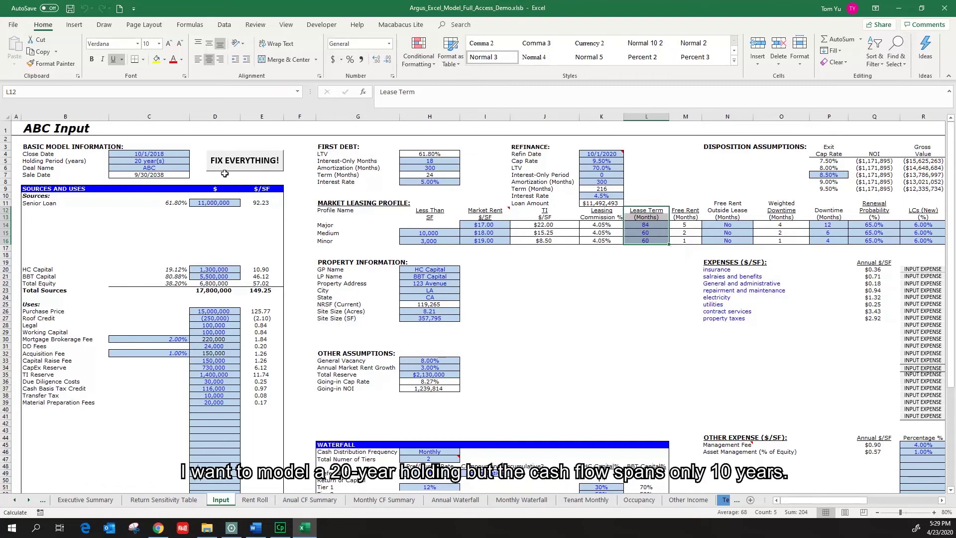
{"action": "left_click", "coordinate": [172, 162]}
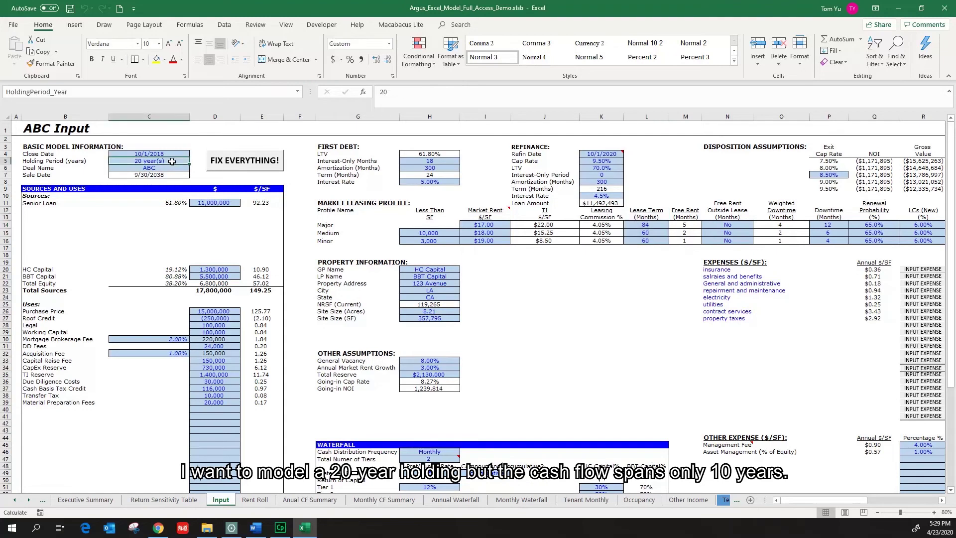
Run the FIX EVERYTHING! check and compare its rent-roll error with the Major, Medium and Minor lease terms.
{"action": "left_click", "coordinate": [234, 164]}
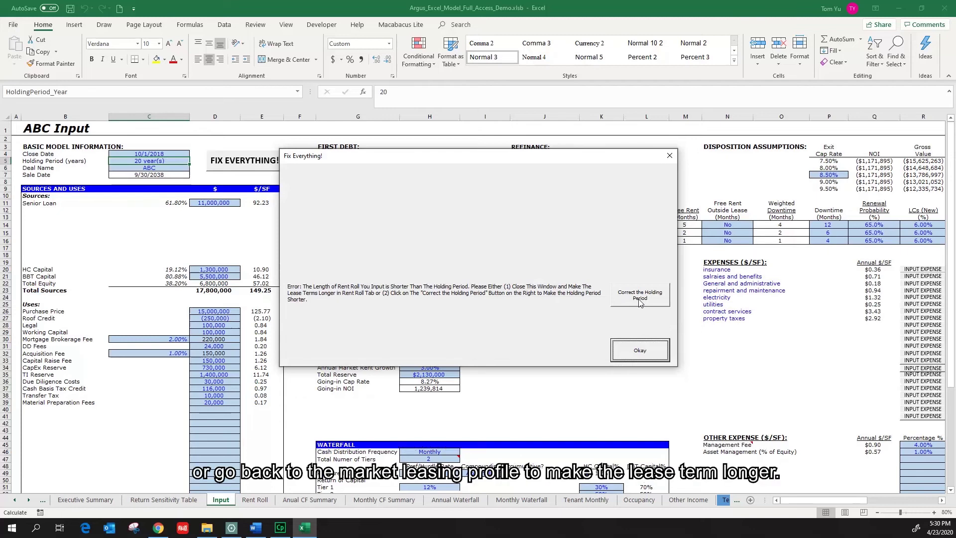
{"action": "left_click_drag", "start_coordinate": [586, 156], "coordinate": [502, 158]}
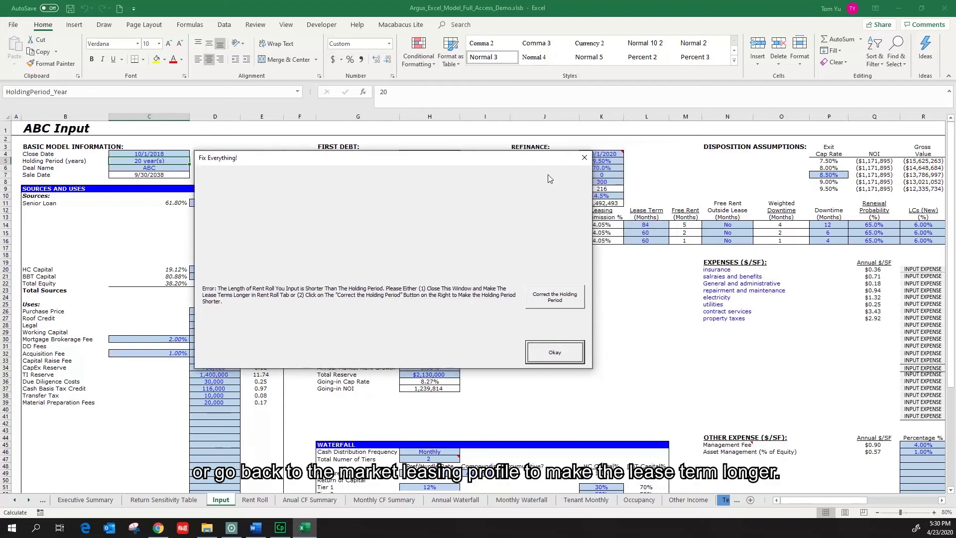
{"action": "left_click_drag", "start_coordinate": [644, 225], "coordinate": [648, 239]}
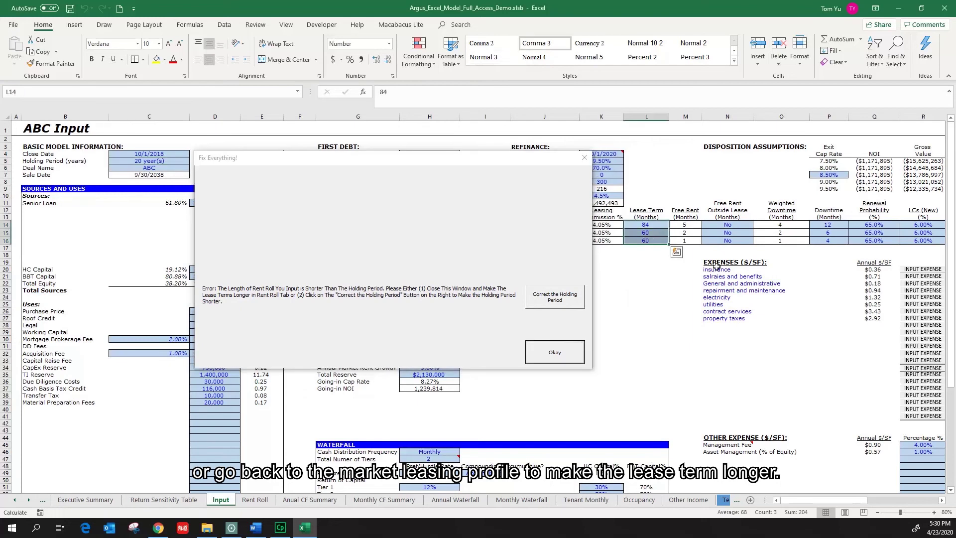
{"action": "left_click", "coordinate": [540, 327]}
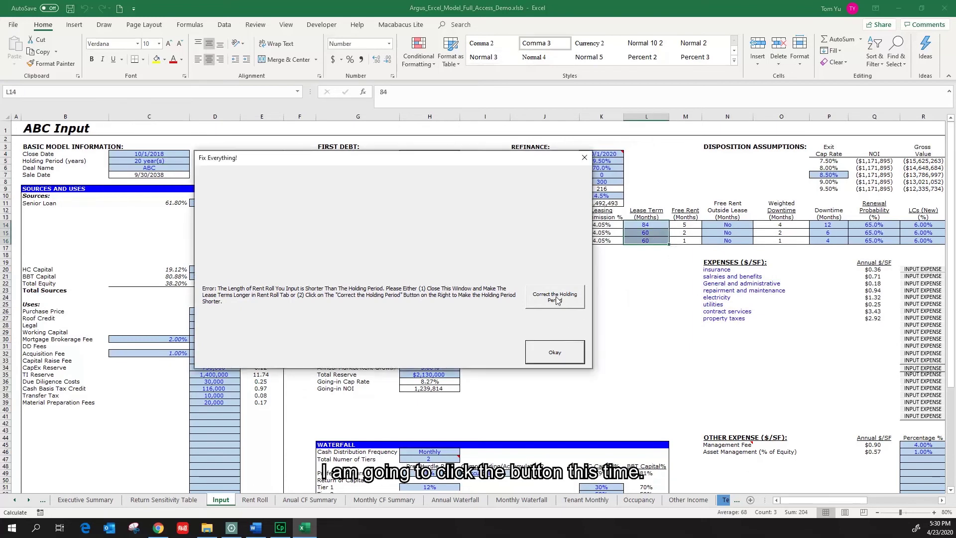
Let the check correct the holding period to 10 years, then acknowledge the negative cash-flow warning.
{"action": "left_click", "coordinate": [557, 301]}
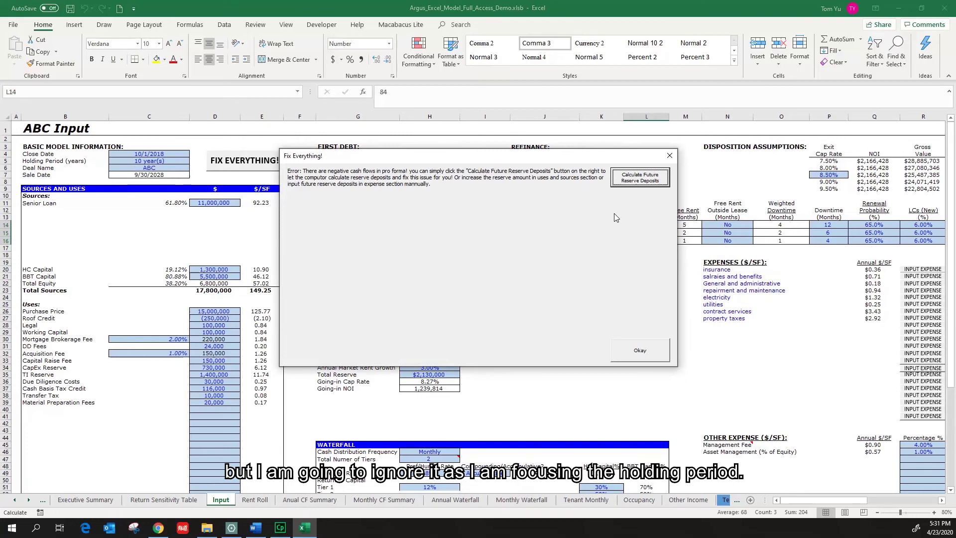
{"action": "left_click", "coordinate": [647, 353]}
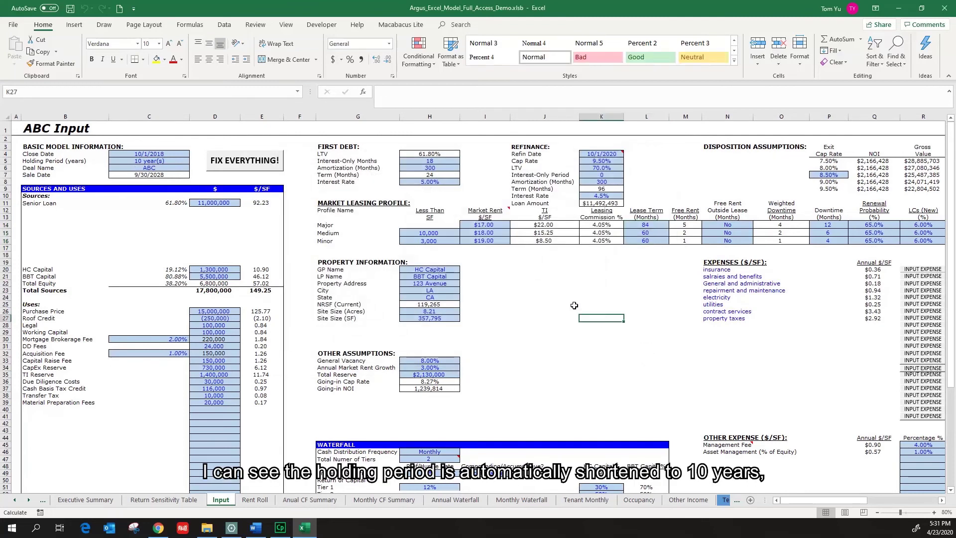
Change the Holding Period in C5 back to 5 years, moving the Sale Date to 9/30/2023.
{"action": "left_click_drag", "start_coordinate": [142, 160], "coordinate": [75, 161]}
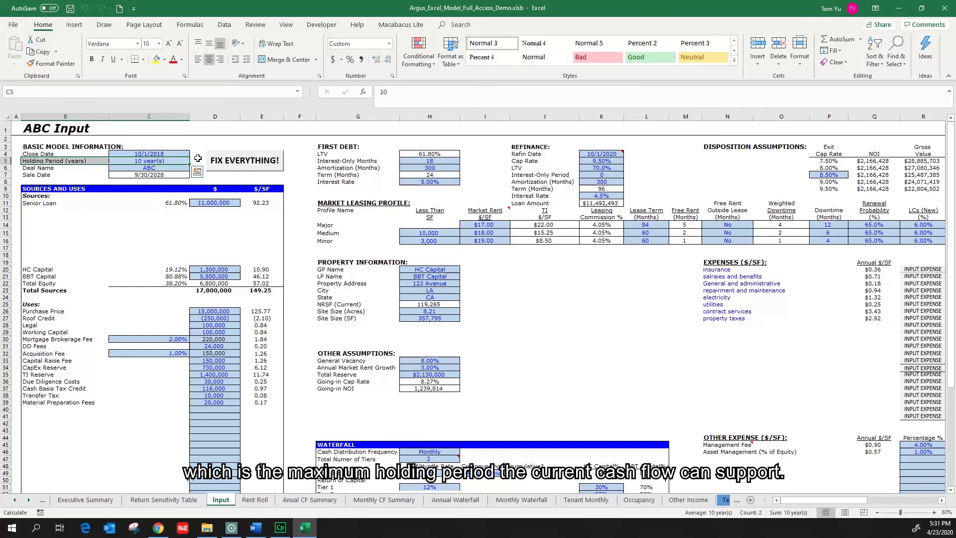
{"action": "left_click", "coordinate": [184, 161]}
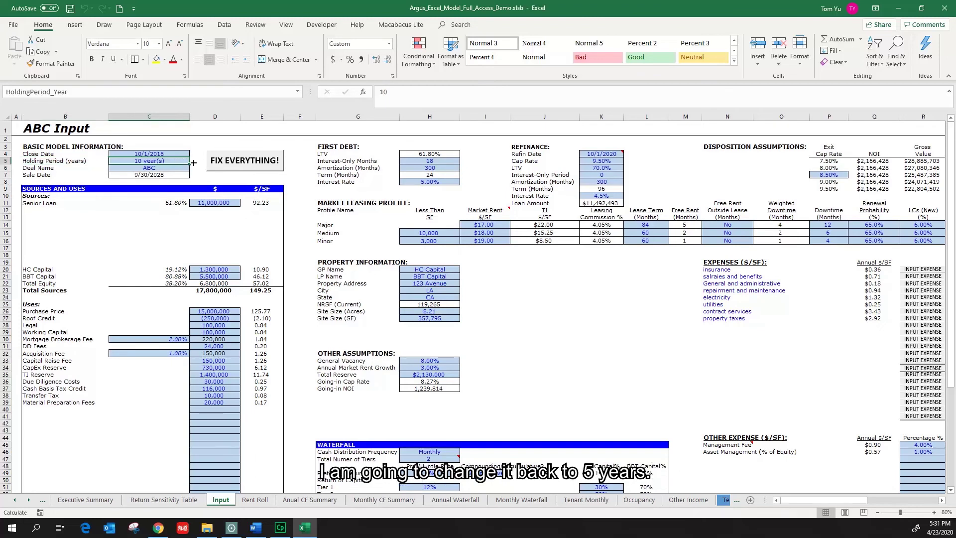
{"action": "type", "text": "5"}
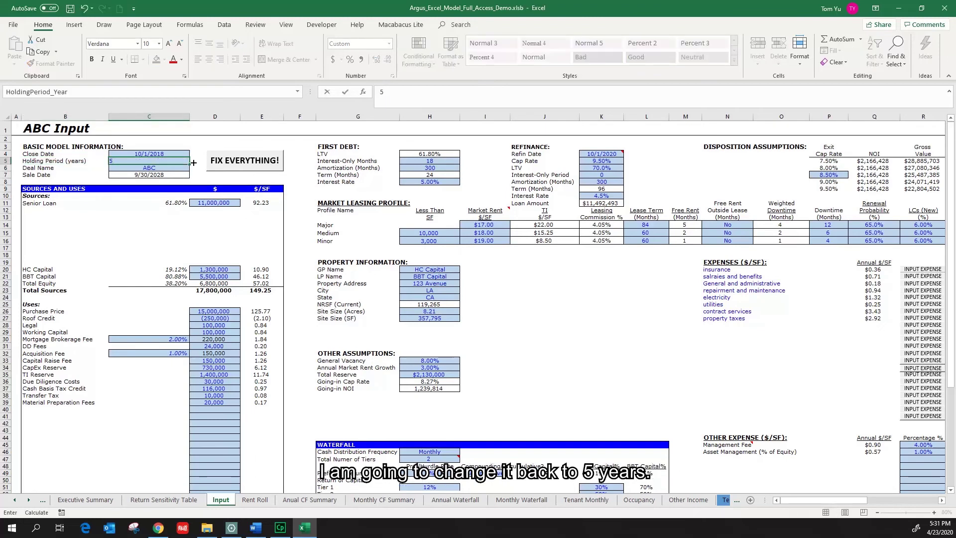
{"action": "key", "text": "ctrl+Return"}
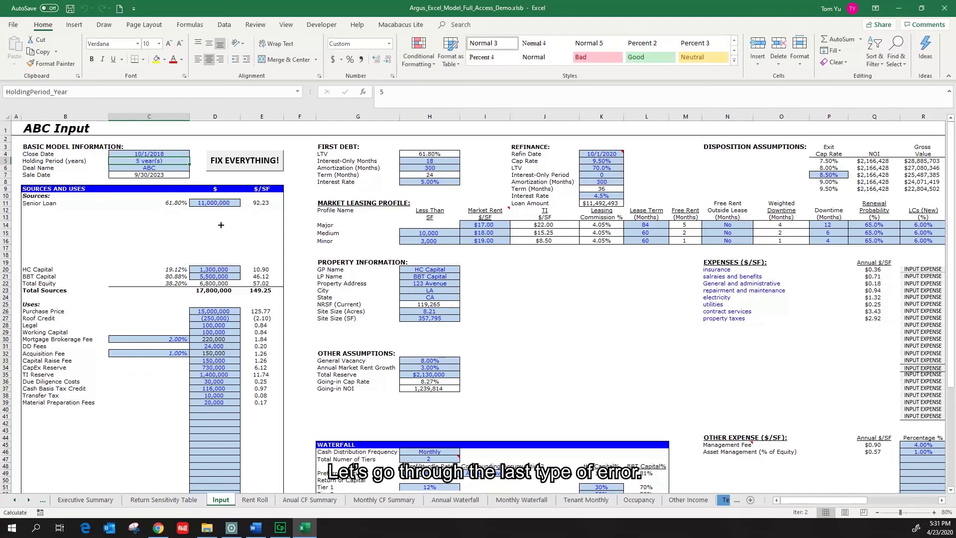
Compare the Total Sources and Total Uses rows in the sources and uses section.
{"action": "left_click", "coordinate": [228, 263]}
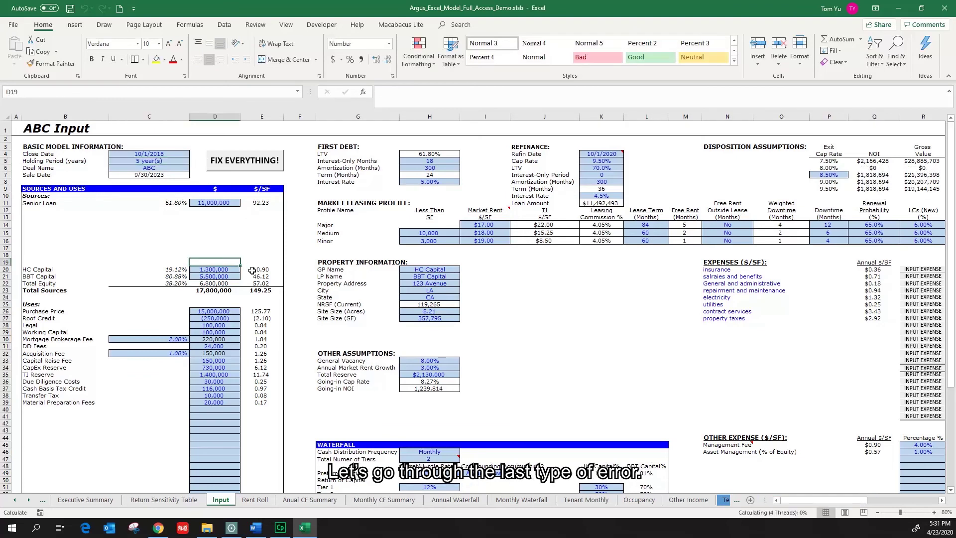
{"action": "scroll", "coordinate": [225, 291], "scroll_direction": "down", "scroll_amount": 1}
{"action": "scroll", "coordinate": [226, 290], "scroll_direction": "down", "scroll_amount": 1}
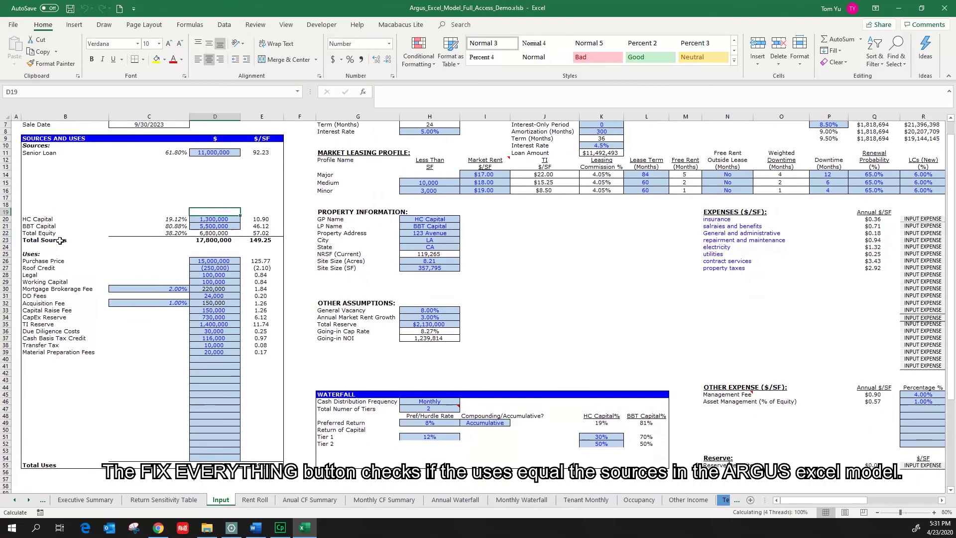
{"action": "left_click_drag", "start_coordinate": [54, 240], "coordinate": [232, 241]}
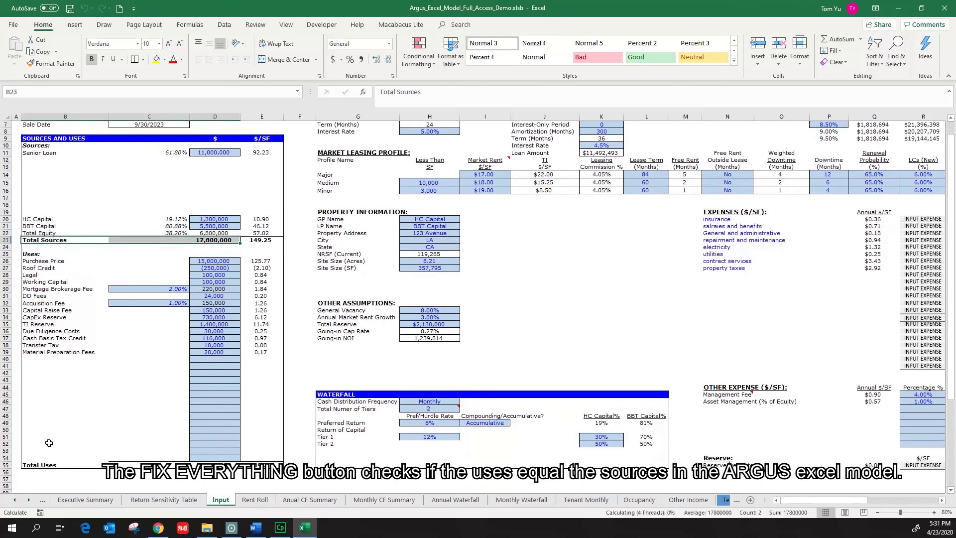
{"action": "left_click_drag", "start_coordinate": [36, 465], "coordinate": [236, 467]}
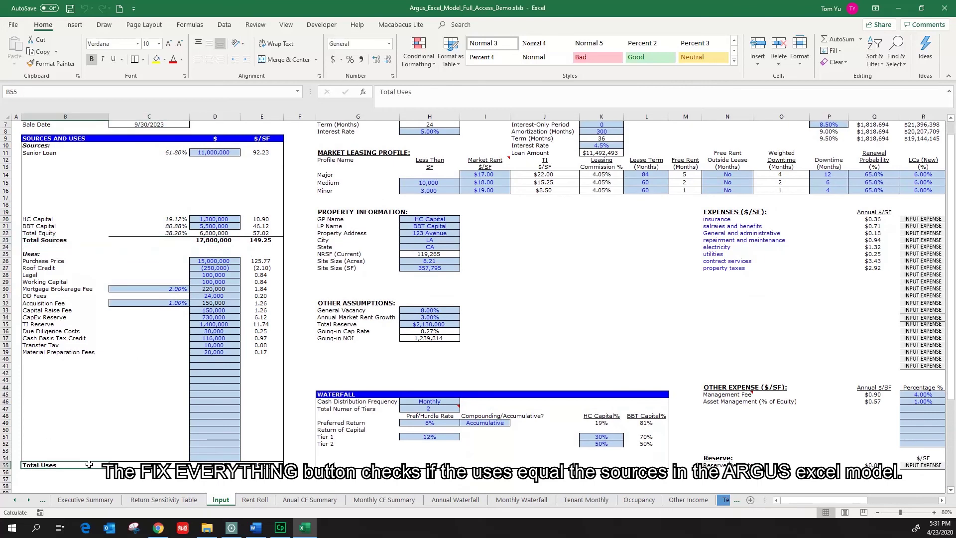
Append +100 to the HC Capital equity formula in D20, making it 1,300,100.
{"action": "left_click", "coordinate": [221, 220]}
{"action": "double_click", "coordinate": [222, 222]}
{"action": "type", "text": "+100"}
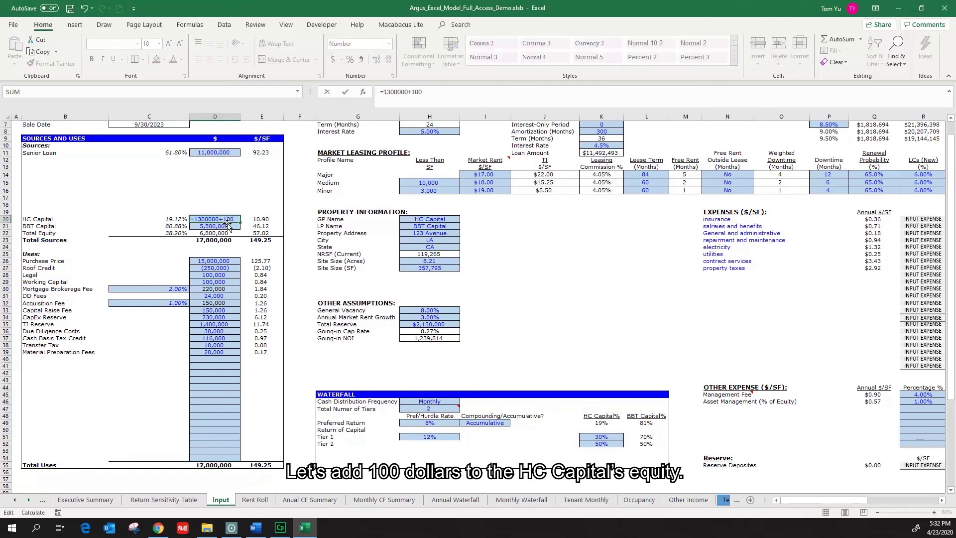
{"action": "key", "text": "ctrl+Return"}
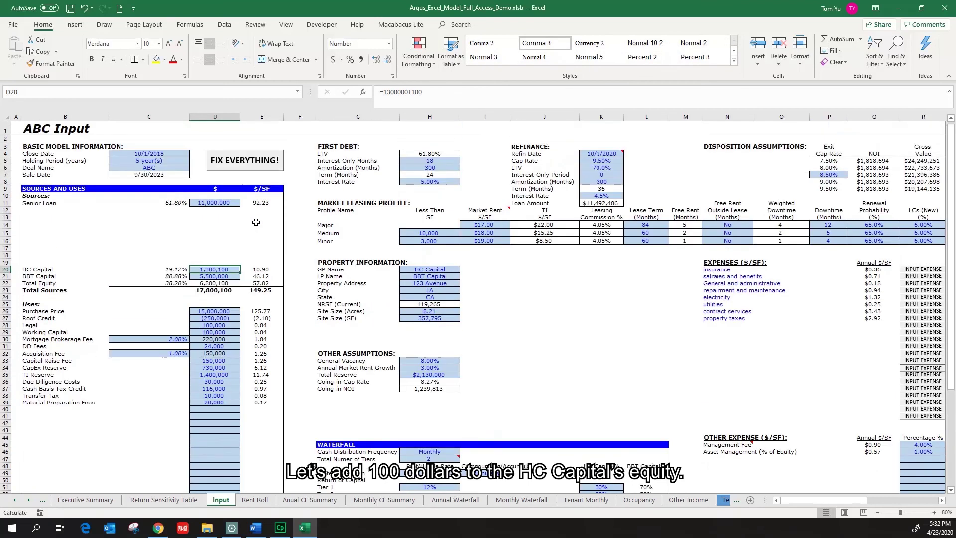
{"action": "scroll", "coordinate": [257, 171], "scroll_direction": "up", "scroll_amount": 3}
After the mismatch error, remove the +100 from D20 so HC Capital equity reads 1,300,000.
{"action": "left_click", "coordinate": [256, 170]}
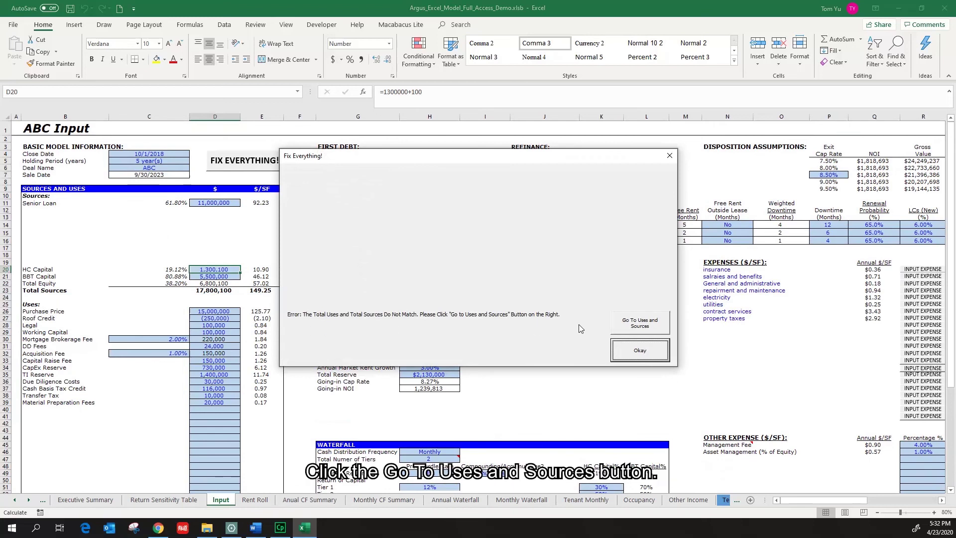
{"action": "left_click", "coordinate": [637, 324]}
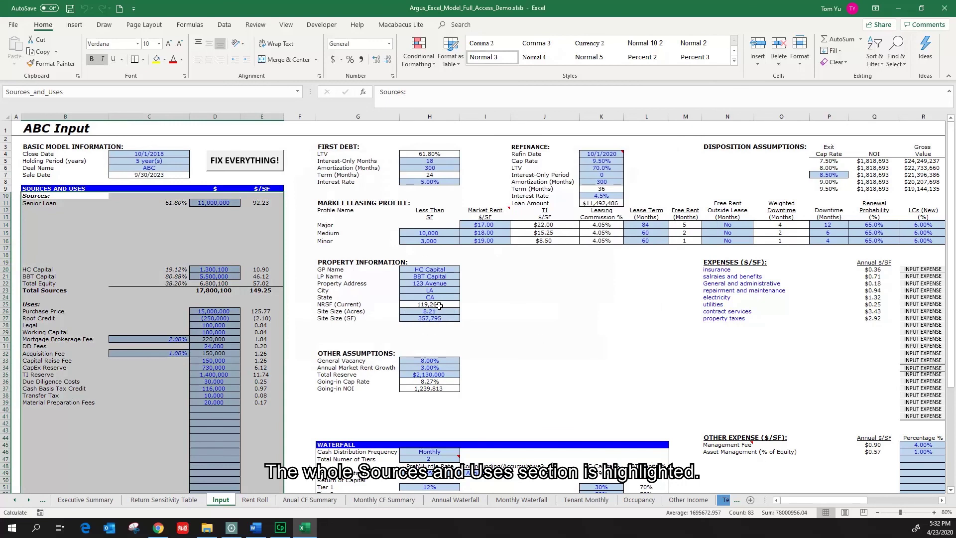
{"action": "double_click", "coordinate": [225, 269]}
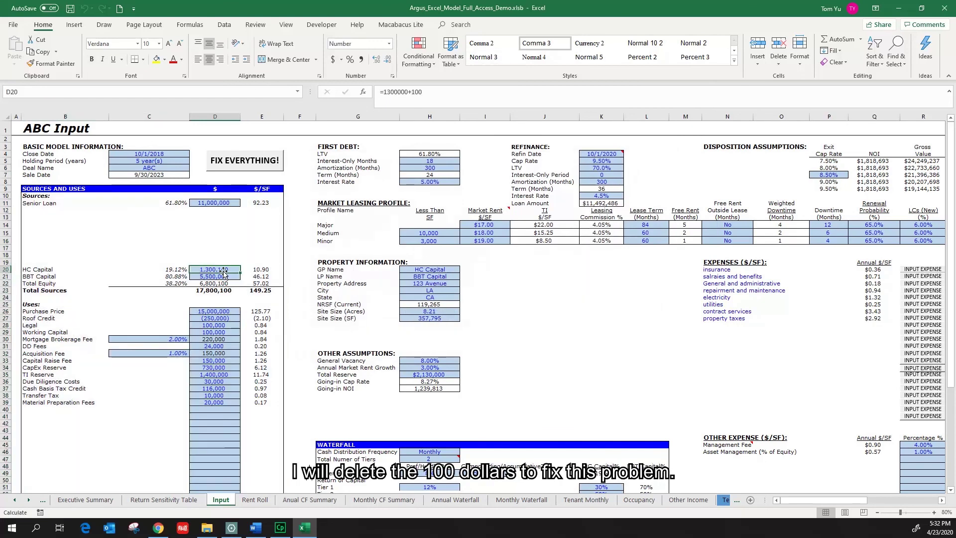
{"action": "key", "text": "BackSpace"}
{"action": "key", "text": "BackSpace"}
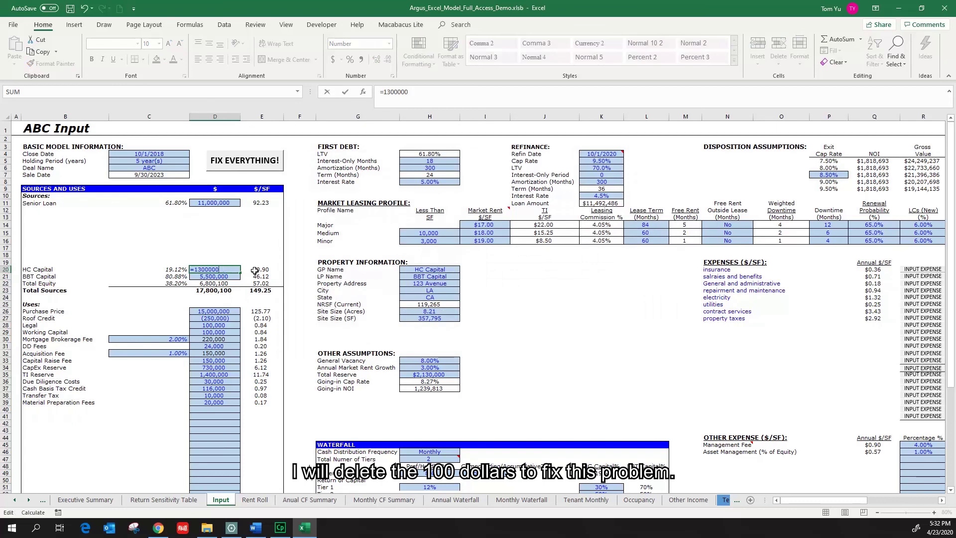
{"action": "key", "text": "ctrl+Return"}
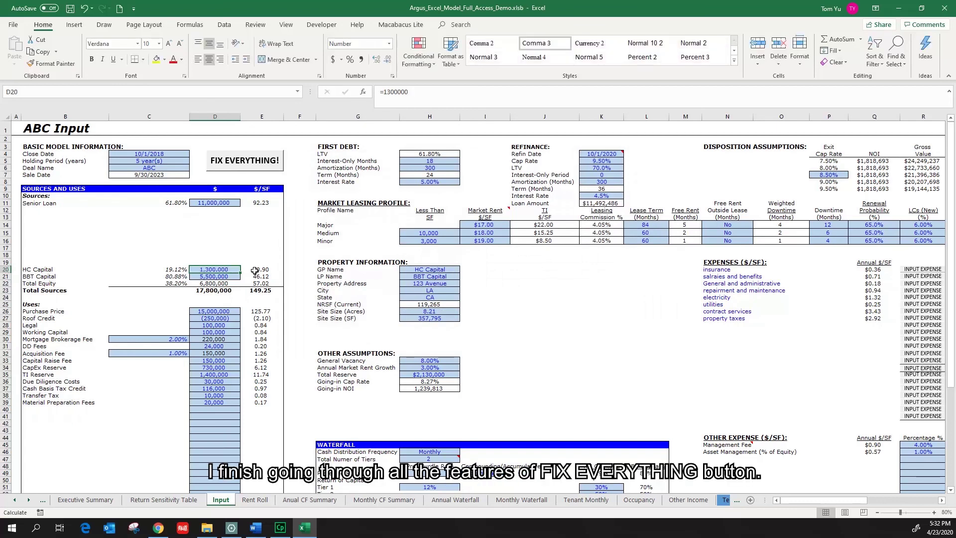
{"action": "left_click", "coordinate": [202, 142]}
{"action": "left_click_drag", "start_coordinate": [202, 142], "coordinate": [303, 191]}
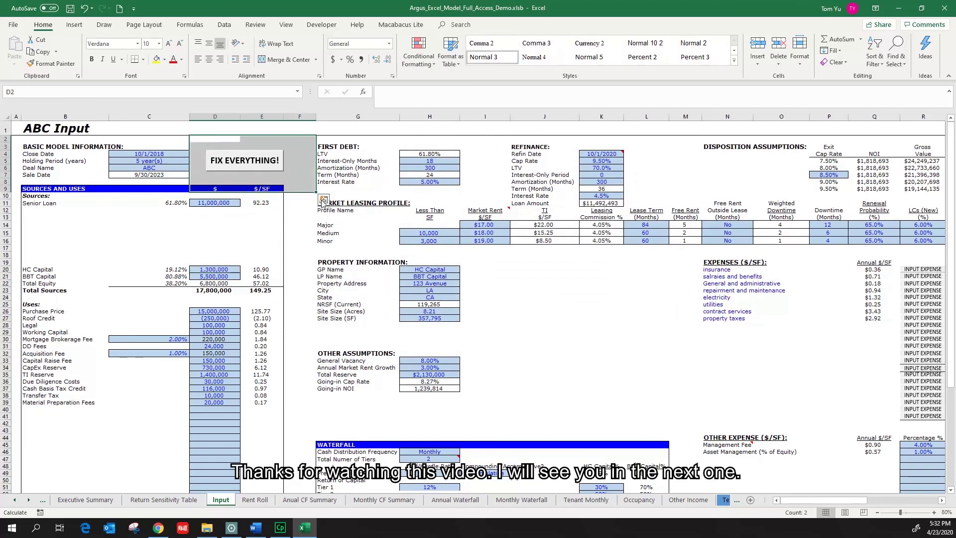